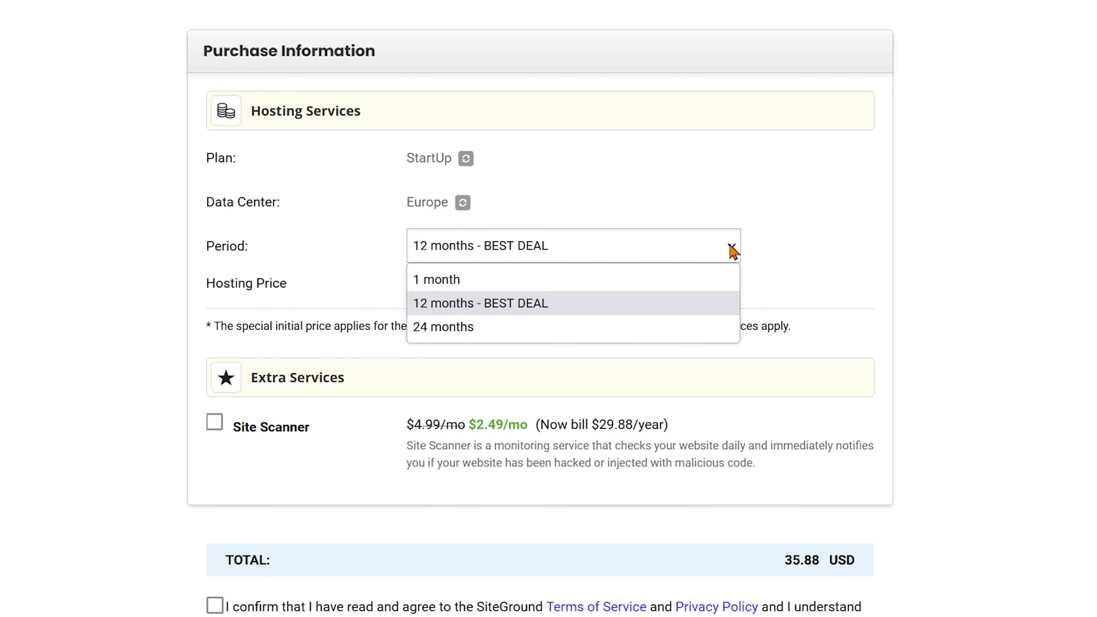
# Step: Compare 1-month and 12-month billing, then show the YouTube Video server's actions menu
pyautogui.click(717, 279)
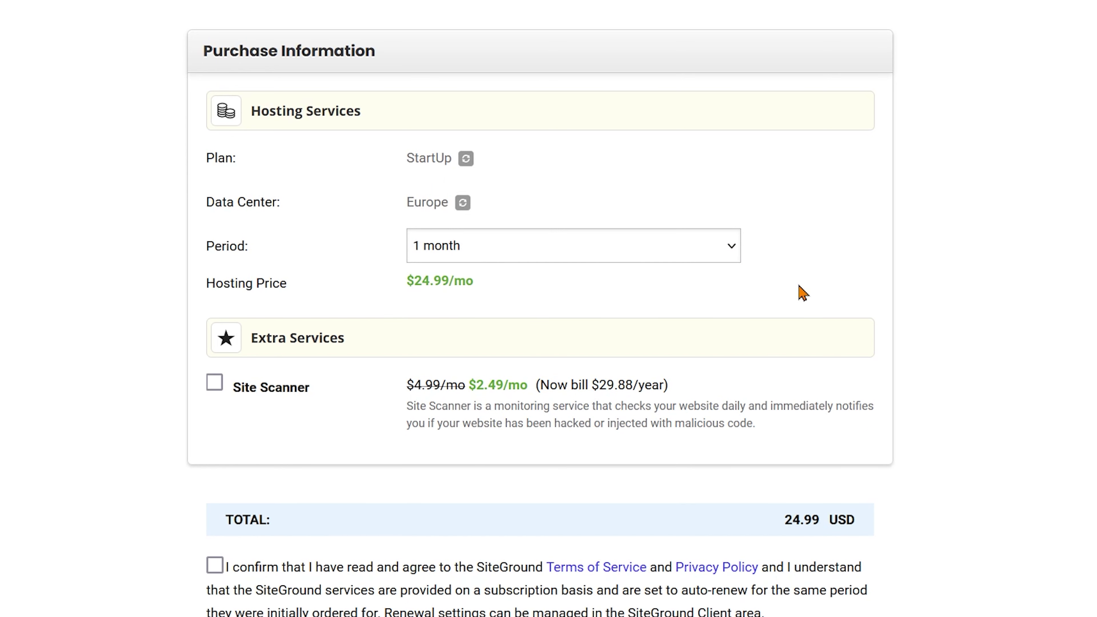
pyautogui.click(710, 304)
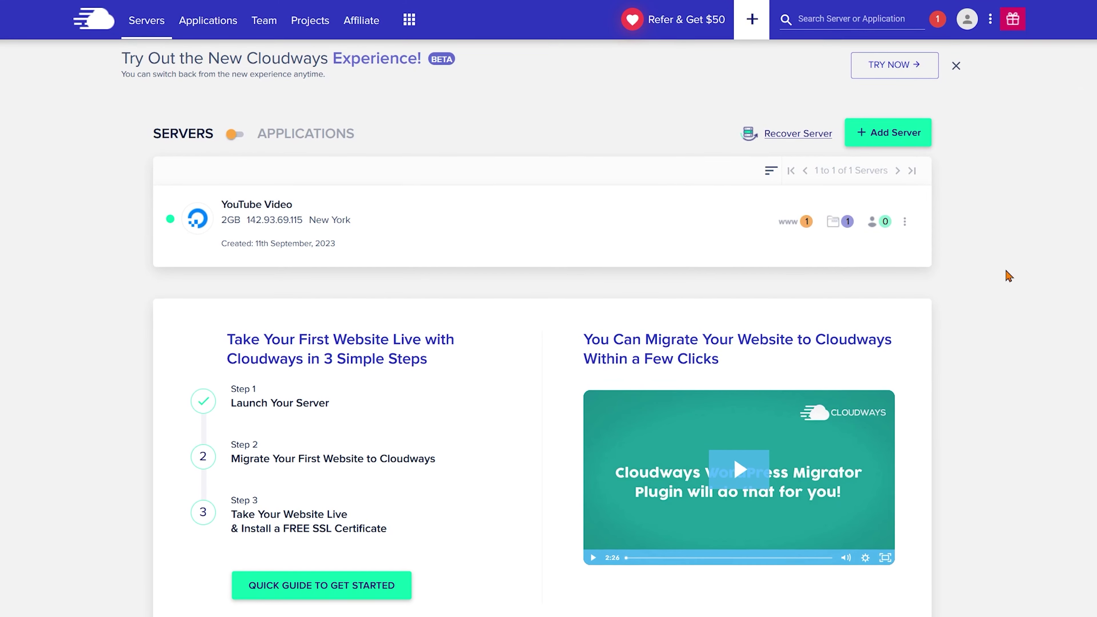
pyautogui.click(906, 223)
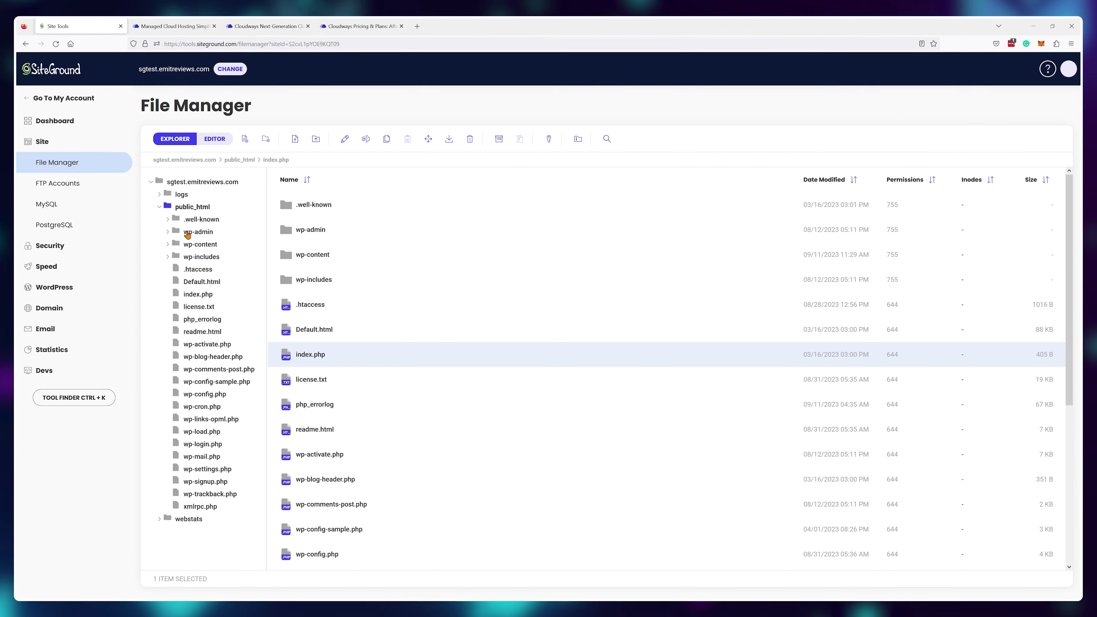
# Step: From the File Manager's site root, choose Archive for the public_html folder
pyautogui.rightClick(323, 355)
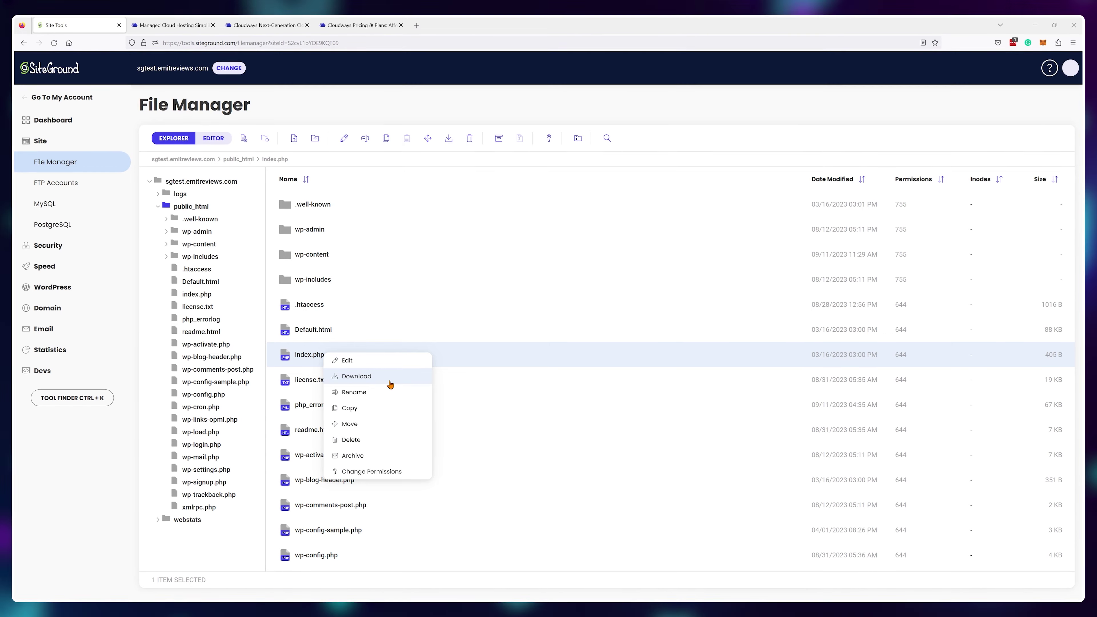
pyautogui.click(196, 202)
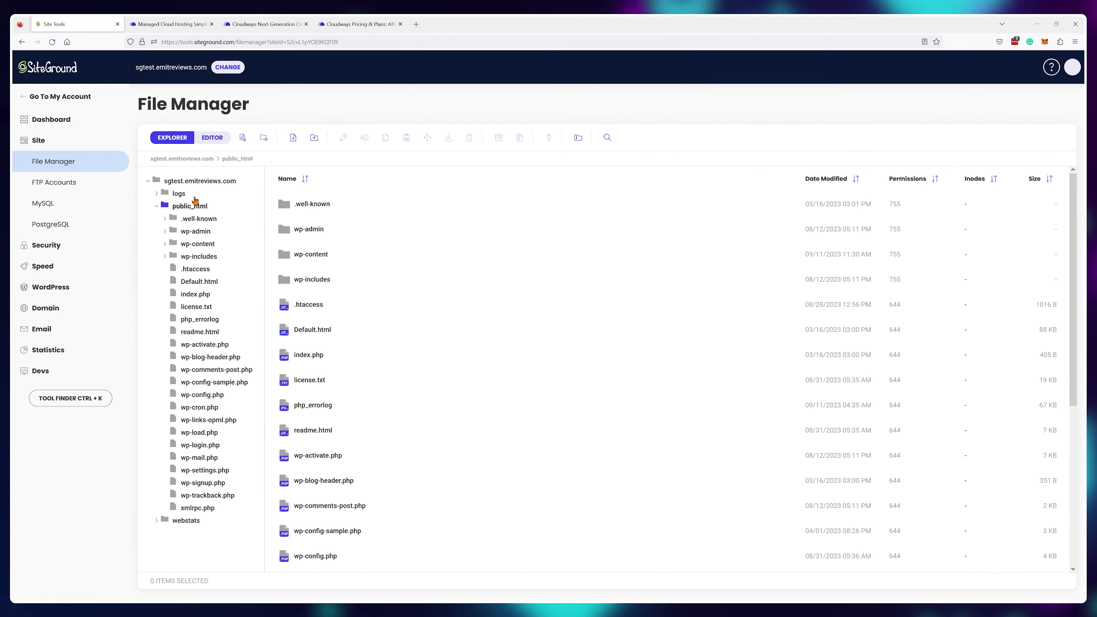
pyautogui.rightClick(316, 230)
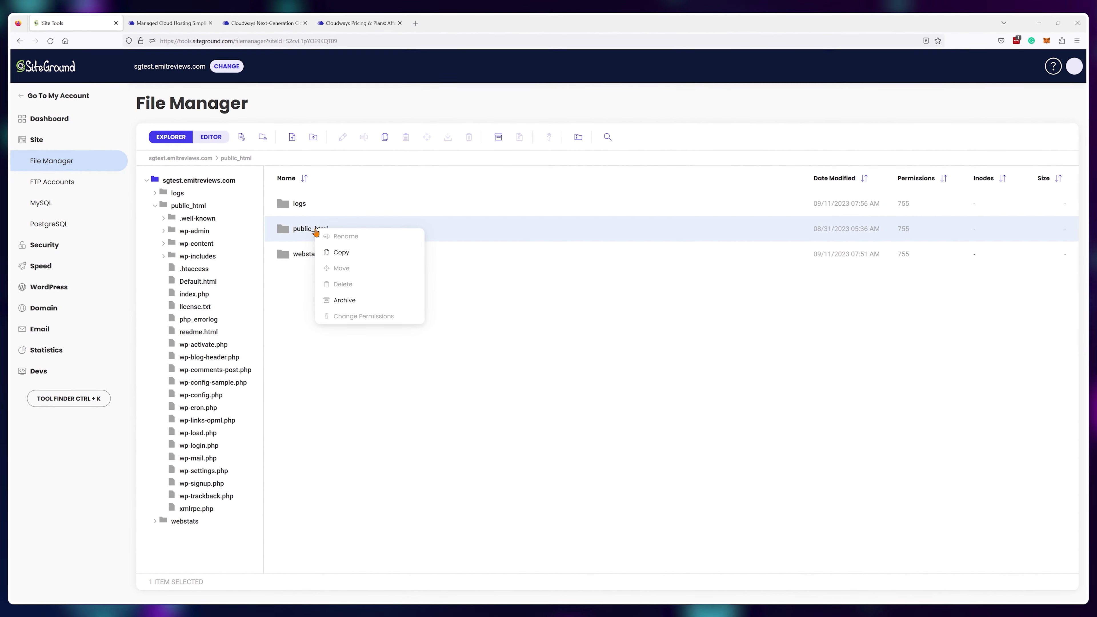
pyautogui.click(346, 300)
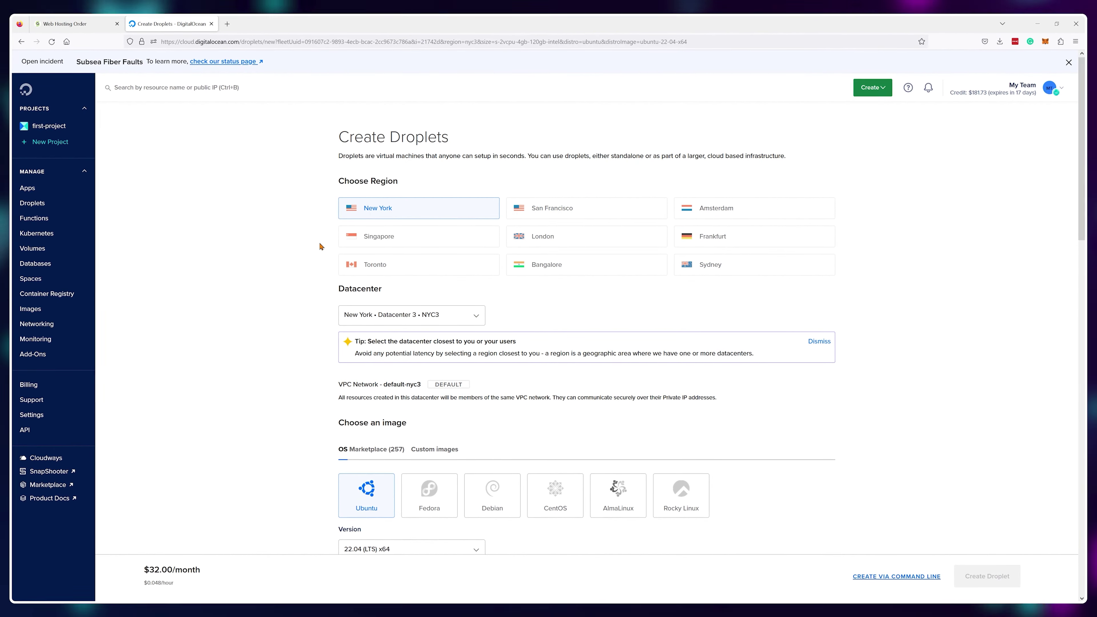
# Step: Scroll down the Create Droplets page toward the Ubuntu version and size options
pyautogui.scroll(-4, 320, 246)
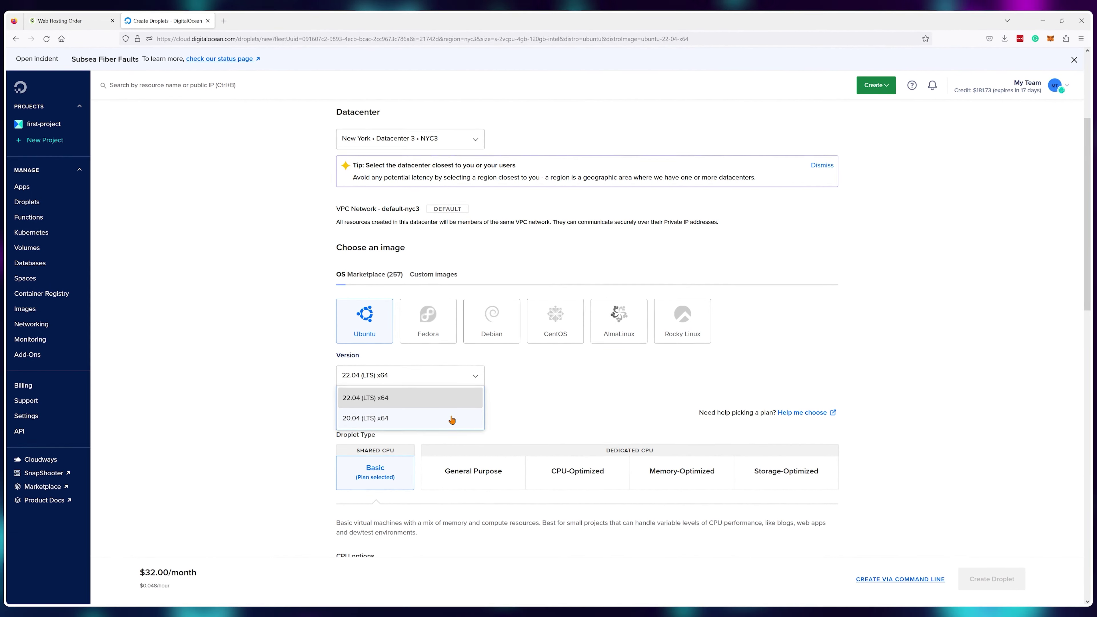
pyautogui.scroll(-3, 315, 364)
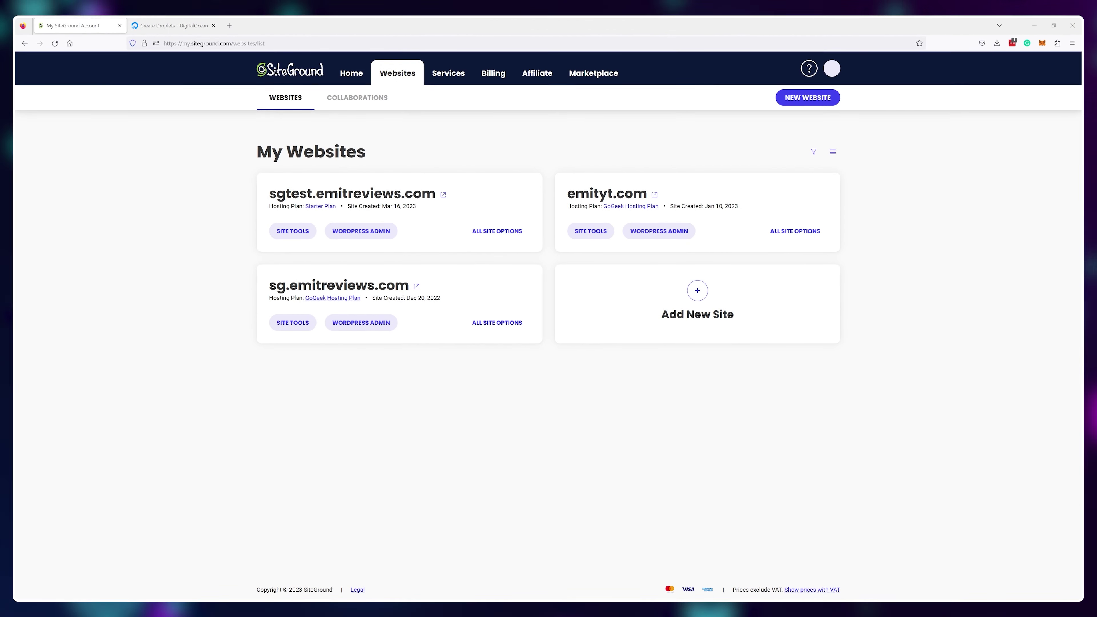
# Step: Create a new site: GoGeek Hosting Plan, Temporary Domain, Start New Website with WordPress
pyautogui.click(698, 292)
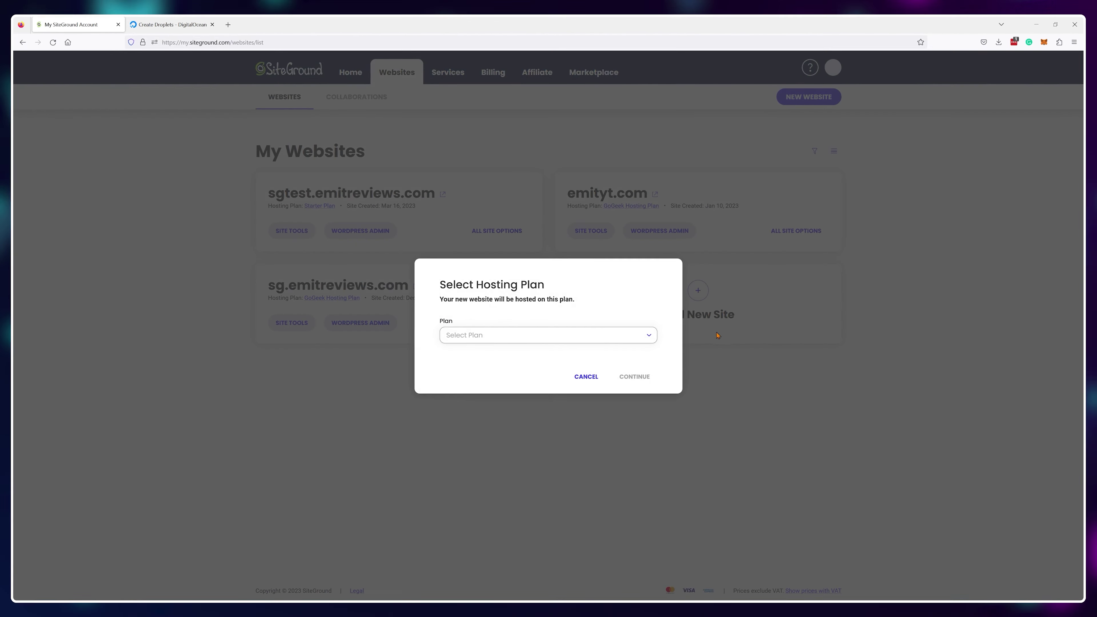
pyautogui.click(629, 339)
pyautogui.click(574, 384)
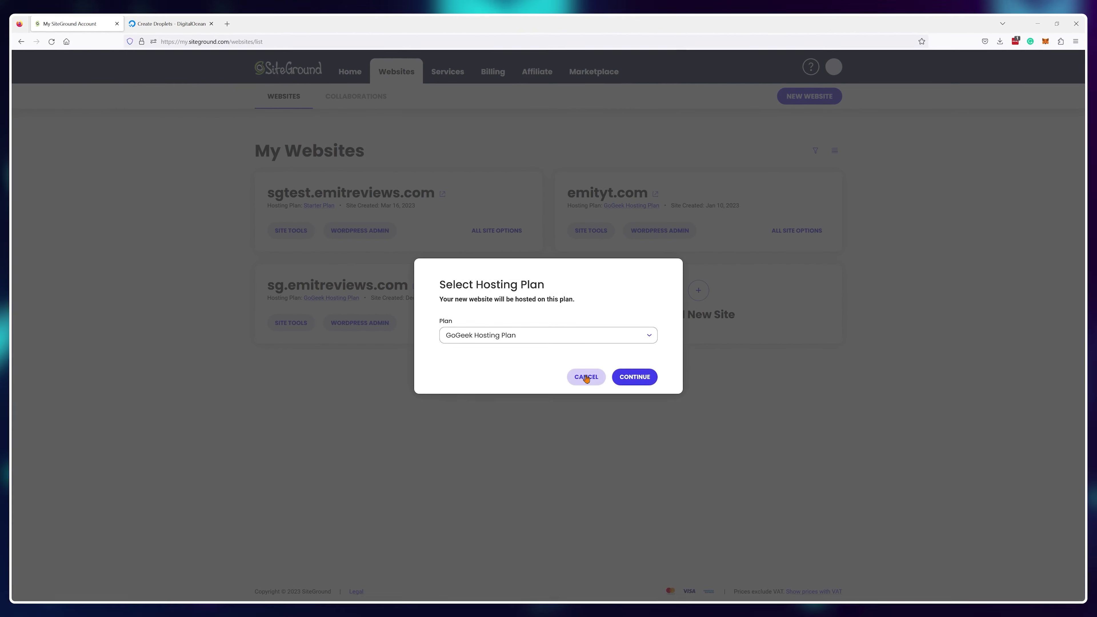
pyautogui.click(626, 377)
pyautogui.click(742, 341)
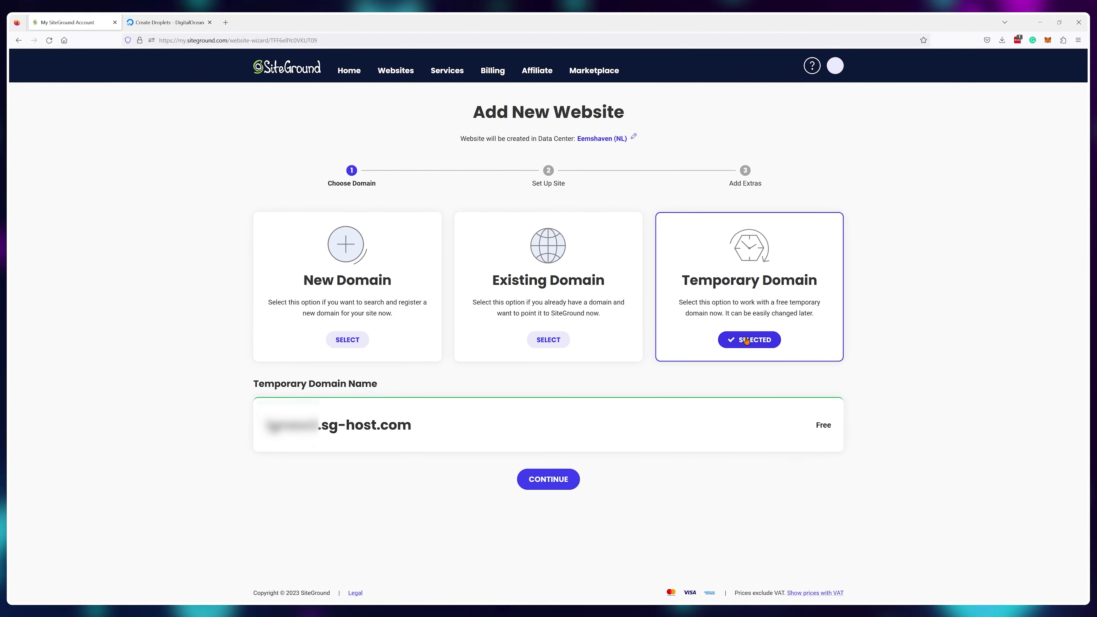
pyautogui.click(548, 479)
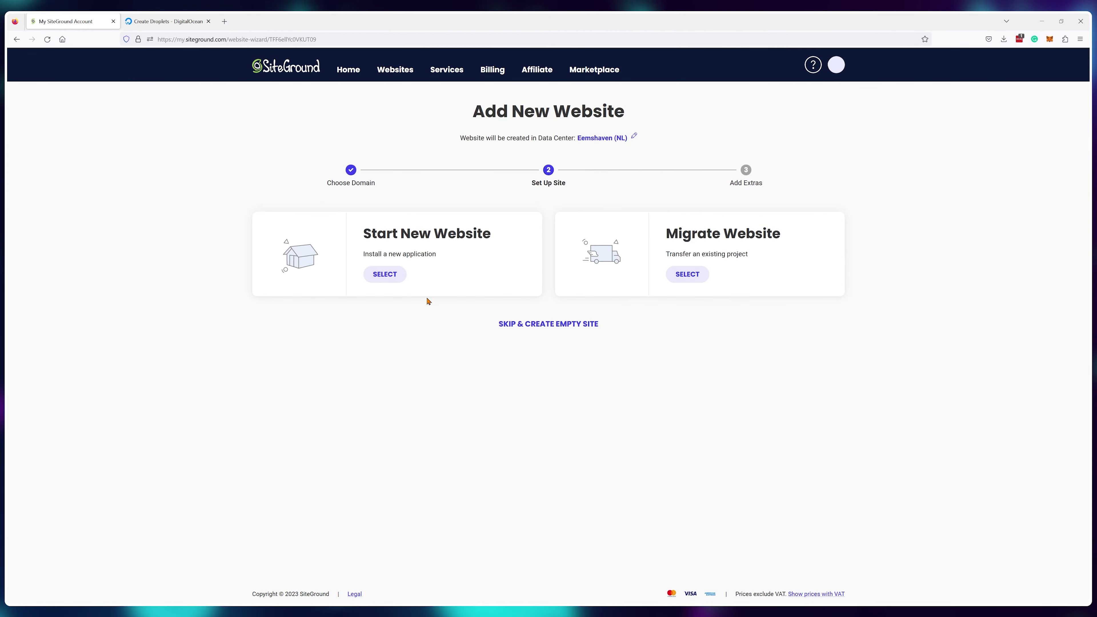
pyautogui.click(347, 405)
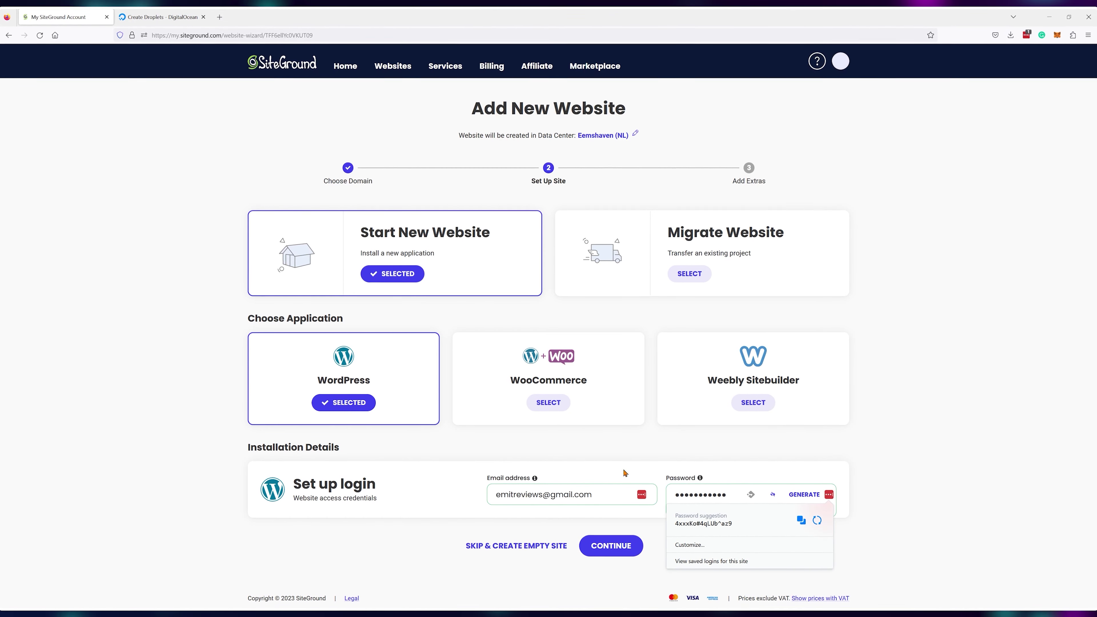
pyautogui.click(627, 547)
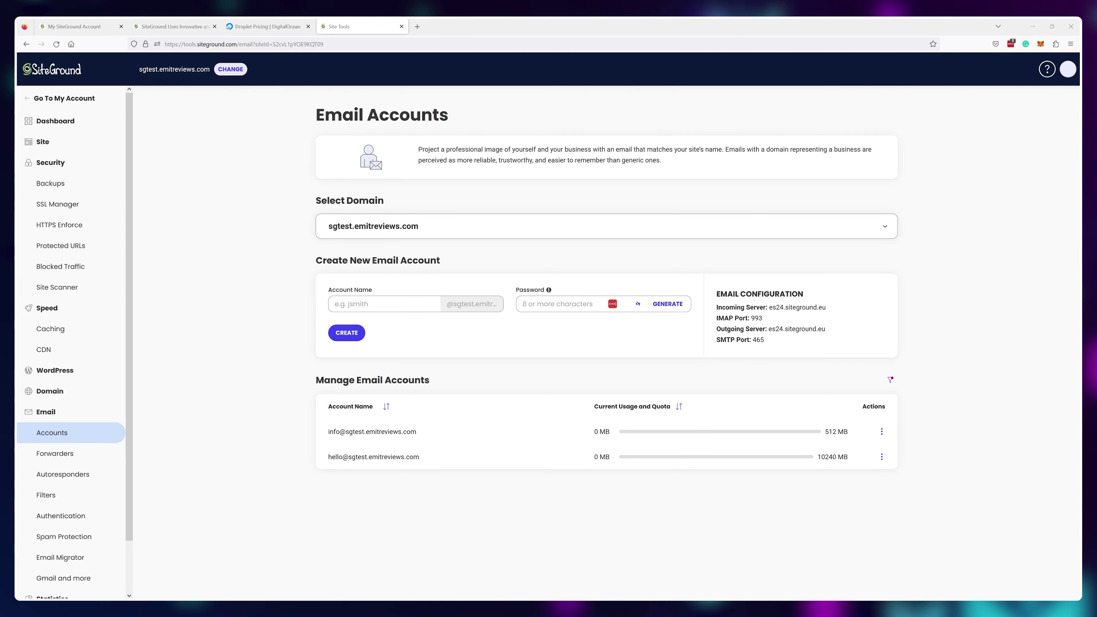
# Step: View the backups list, fill in a new mailbox's password, and toggle NGINX Direct Delivery caching
pyautogui.click(89, 180)
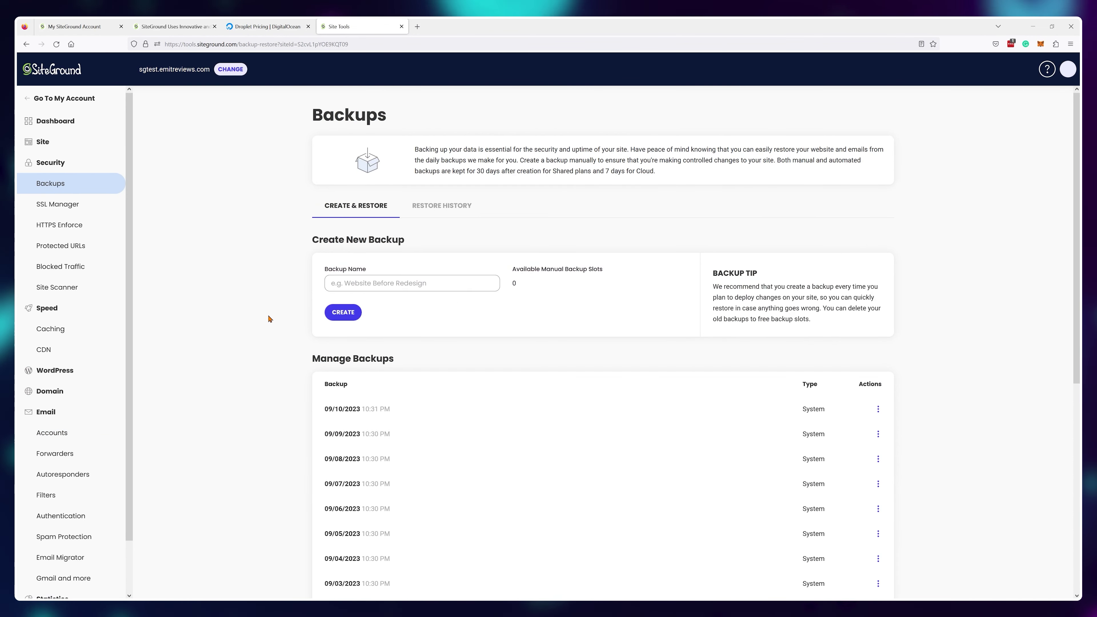
pyautogui.scroll(-10, 268, 318)
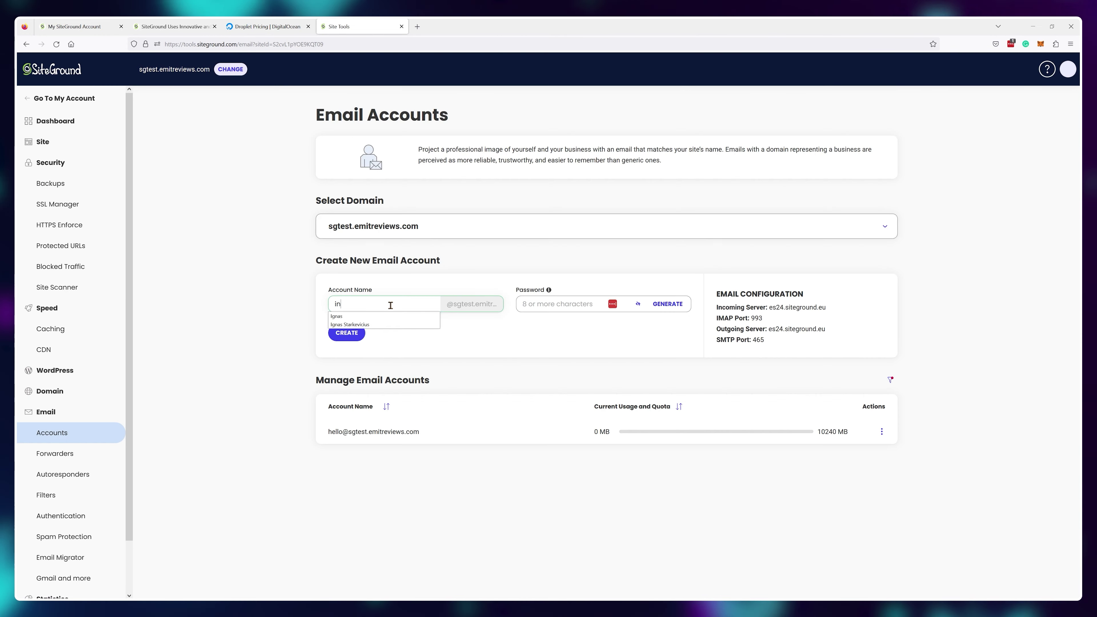
pyautogui.write('fo')
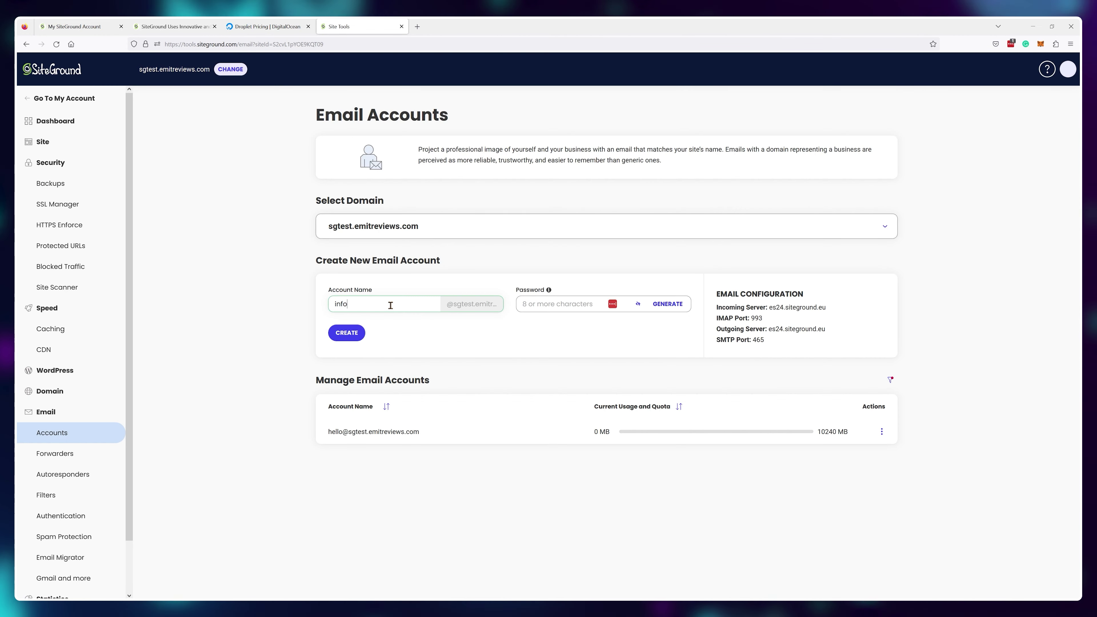
pyautogui.click(559, 304)
pyautogui.write('••••••••')
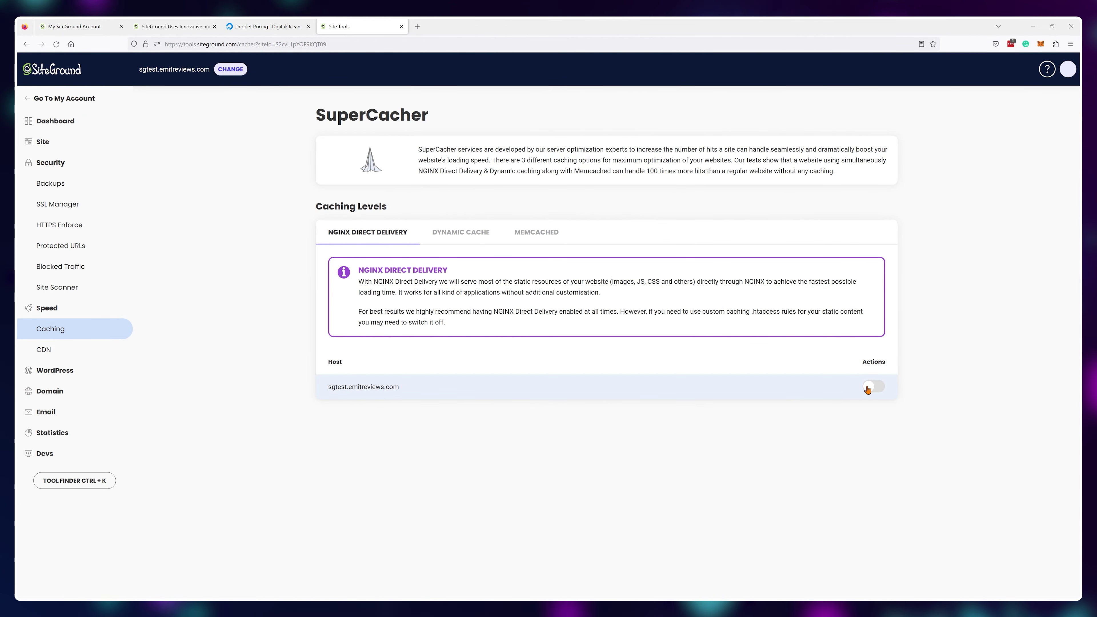
pyautogui.click(869, 386)
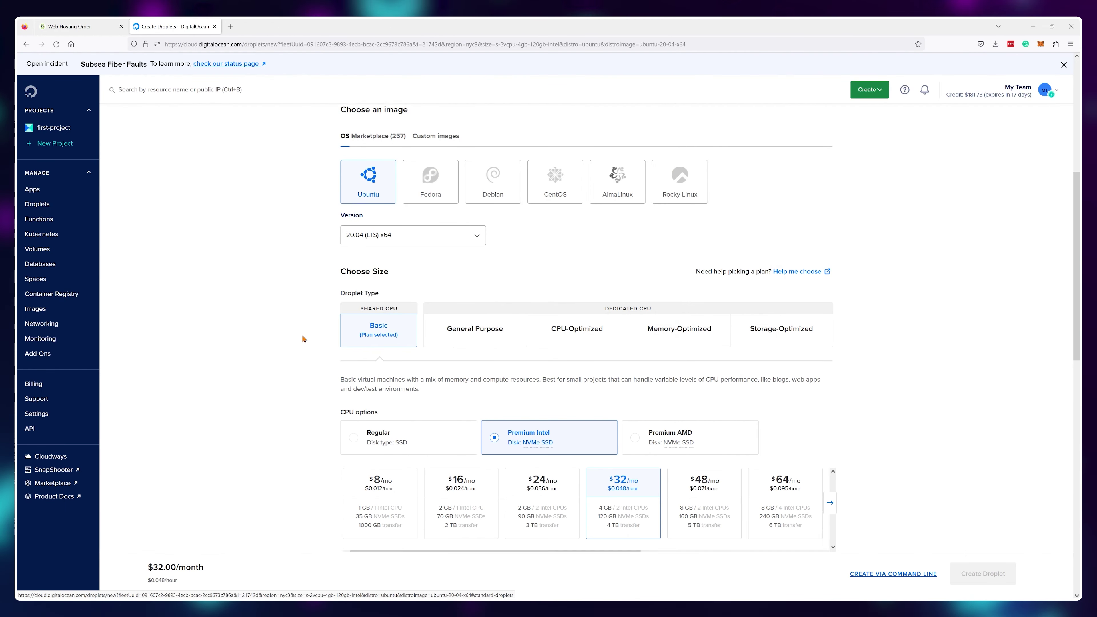
# Step: Pick the Regular SSD CPU option so the droplet costs $24.00/month
pyautogui.scroll(-4, 303, 339)
pyautogui.click(391, 276)
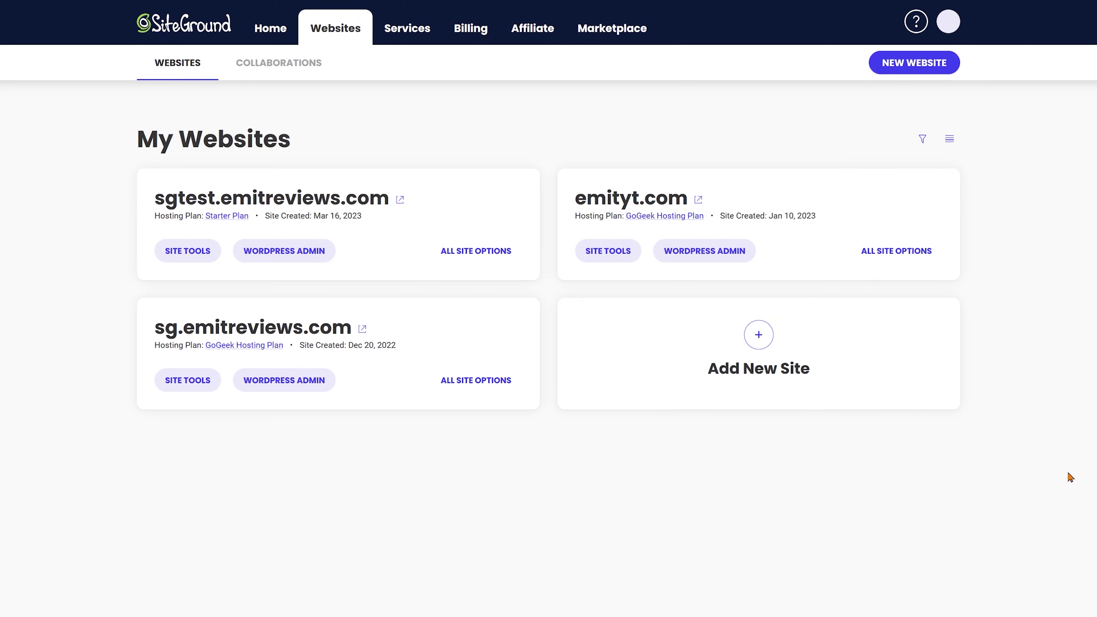
# Step: Choose the Add New Site card on My Websites to reach the hosting plan choice
pyautogui.click(758, 335)
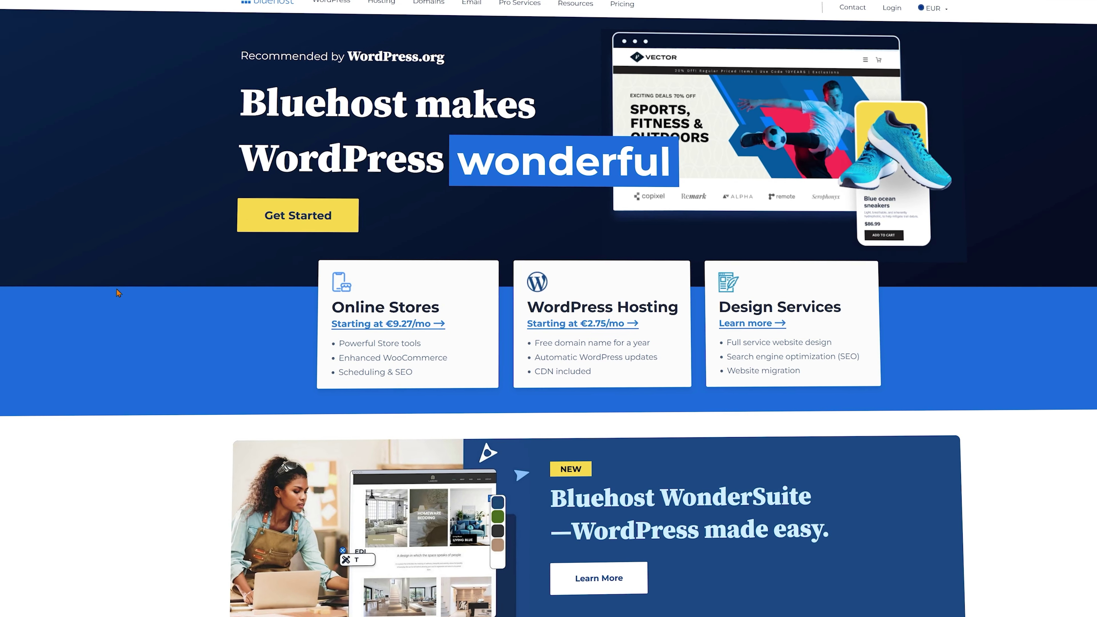
pyautogui.scroll(-5, 116, 288)
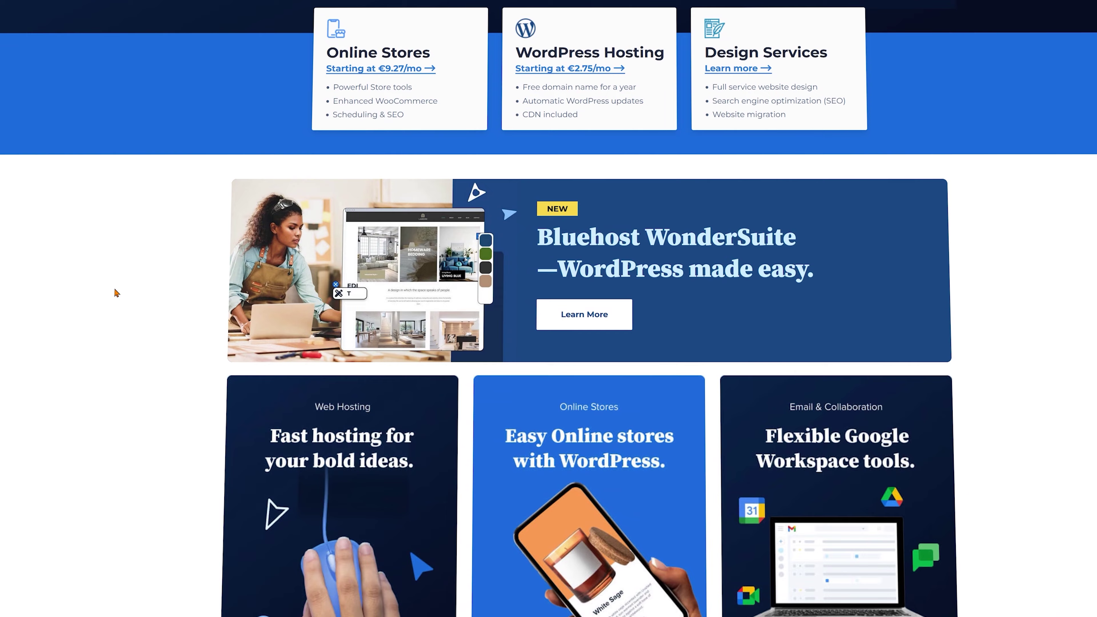
pyautogui.scroll(-4, 117, 294)
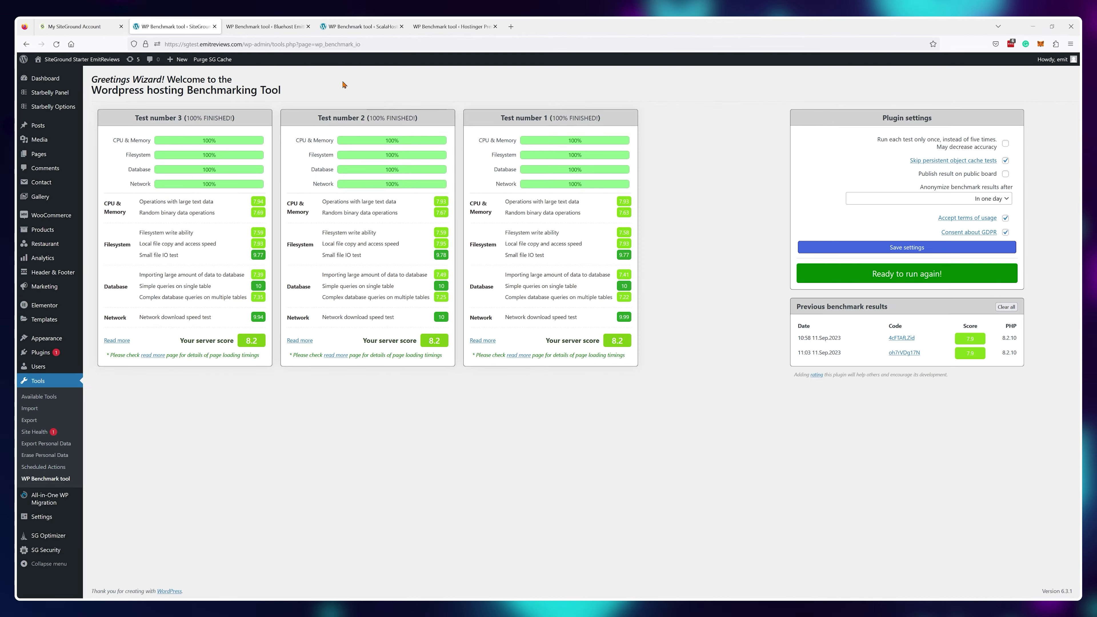
# Step: Show the Bluehost WP Benchmark results with server scores of 7.4 to 7.7
pyautogui.click(279, 27)
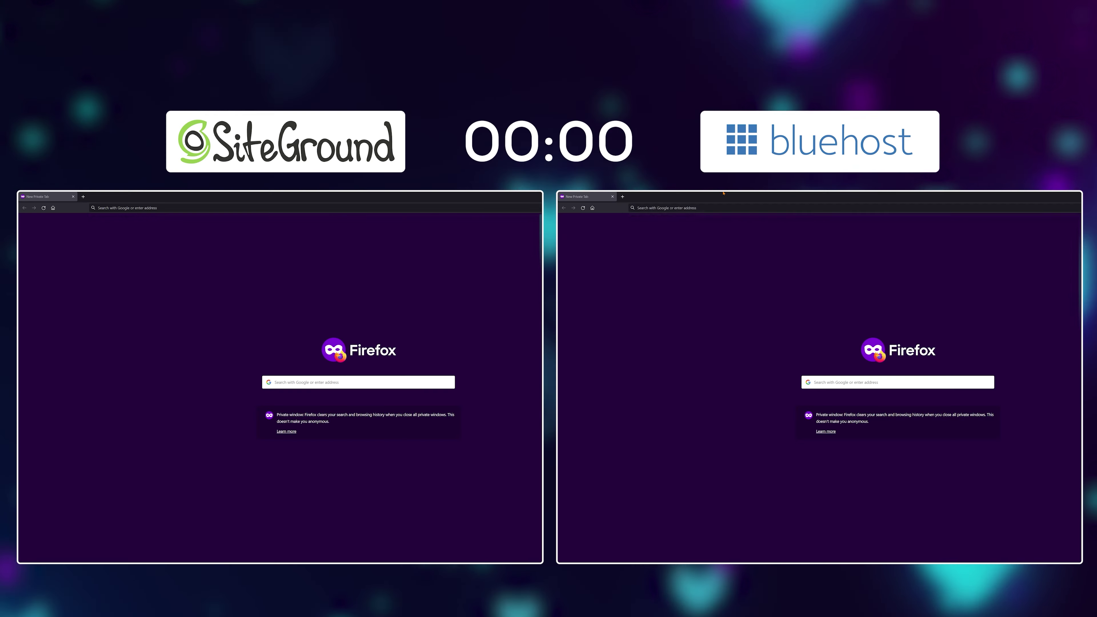
# Step: Load the SiteGround and Bluehost Starbelly demo addresses together in the two private windows
pyautogui.write('.emitreviewsluehost.emitre')
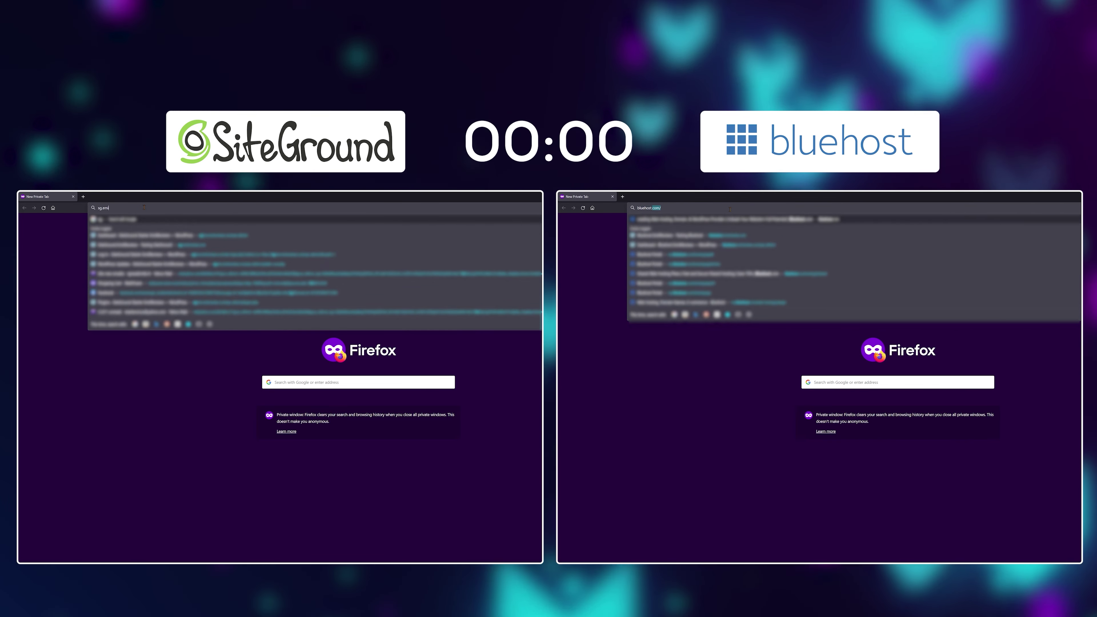
pyautogui.press('Return')
pyautogui.press('Return')
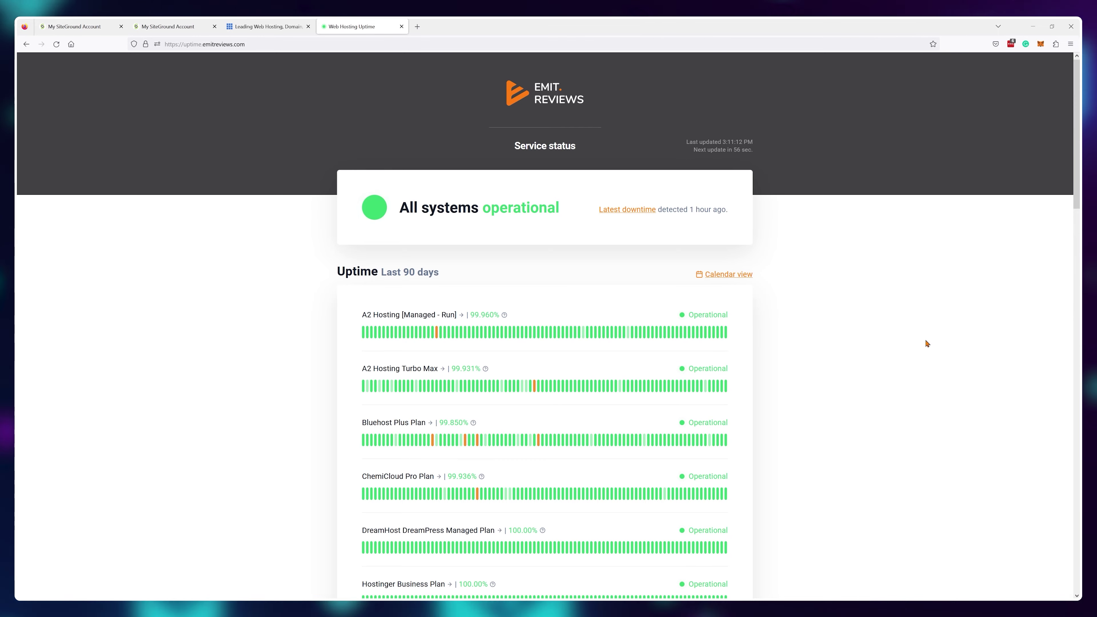
# Step: Open the Bluehost Plus Plan details (99.850% 90-day uptime) from the uptime list
pyautogui.scroll(-5, 905, 341)
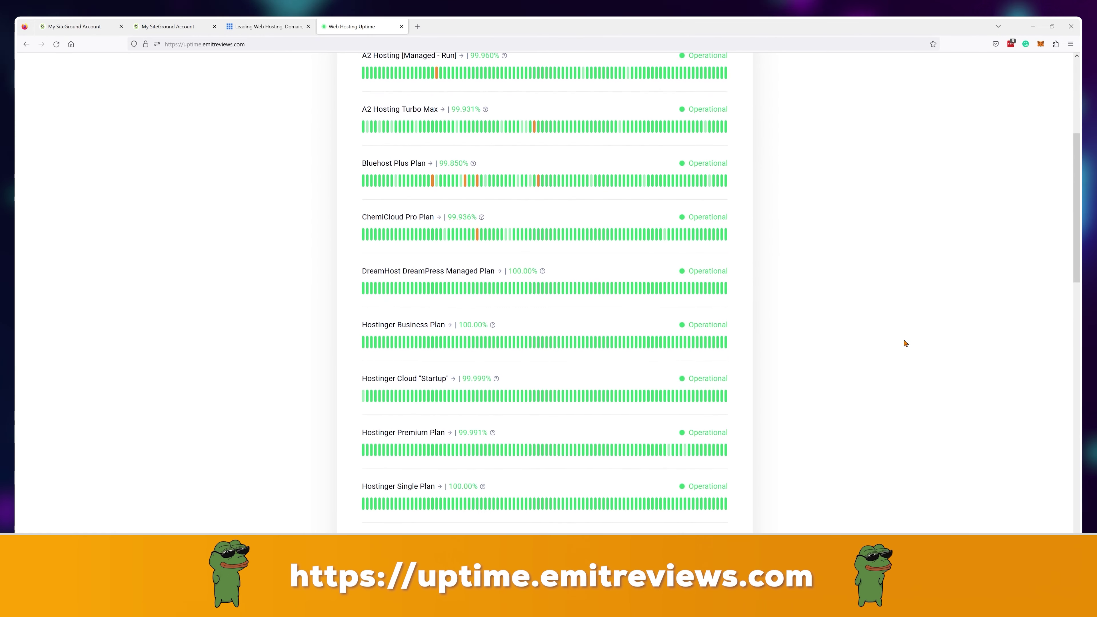
pyautogui.click(402, 164)
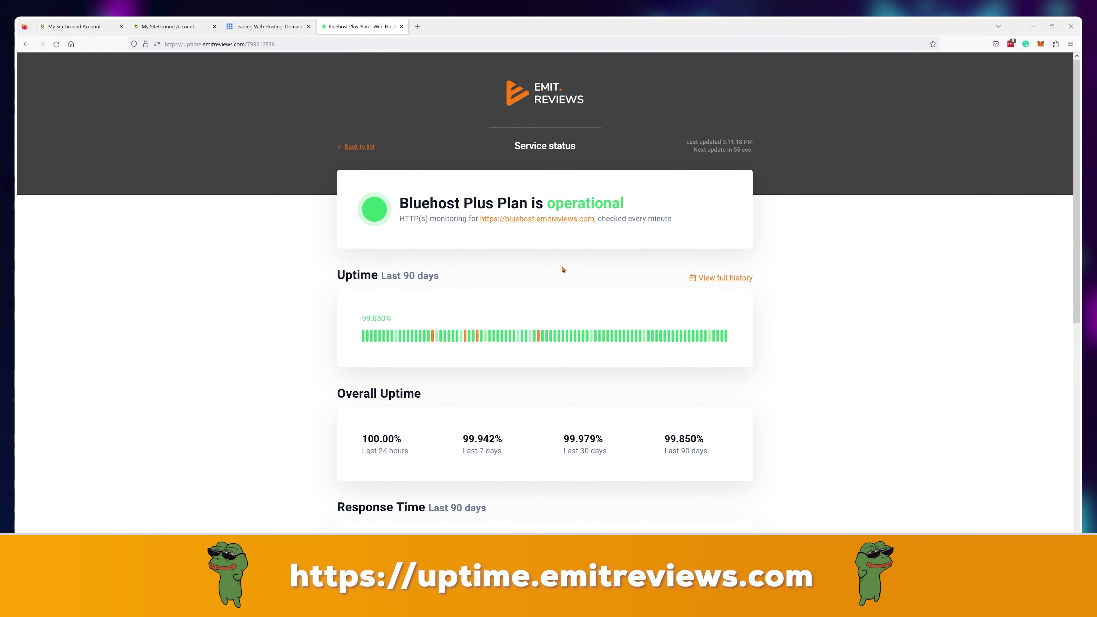
pyautogui.scroll(-5, 562, 269)
pyautogui.scroll(3, 563, 269)
pyautogui.scroll(2, 562, 269)
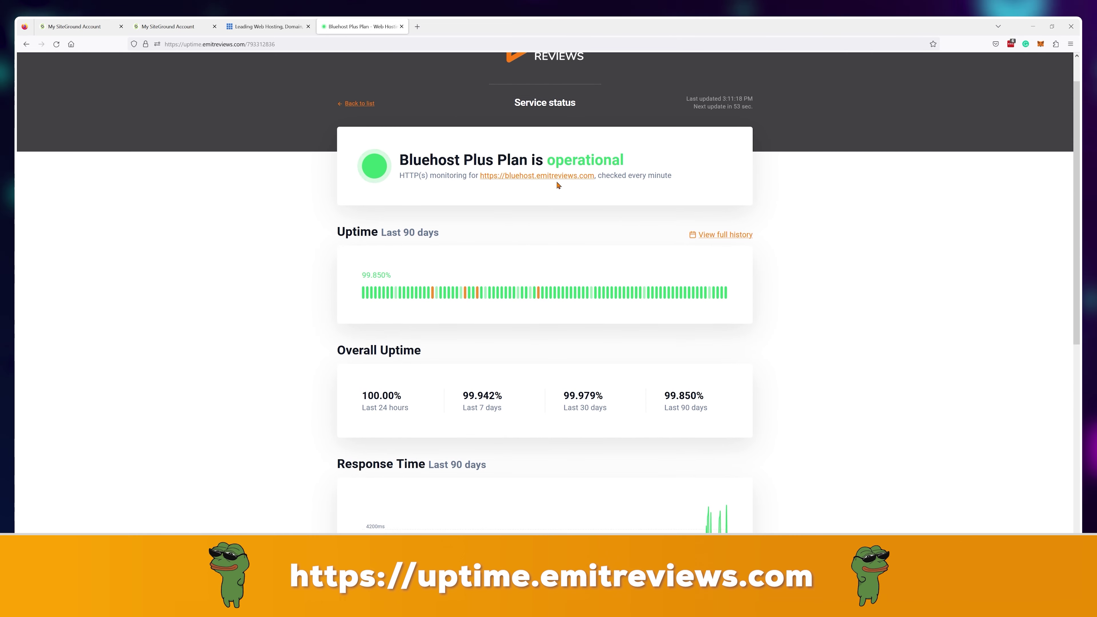